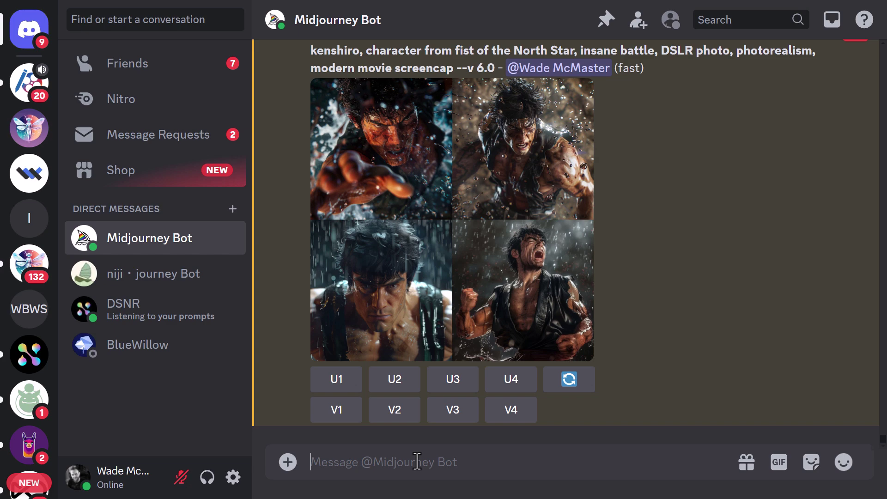
# Enter the /imagine prompt 'a samurai warrior eating birthday cake --sref random'
pyautogui.press('Tab')
pyautogui.write('a samurai warrior eating bir')
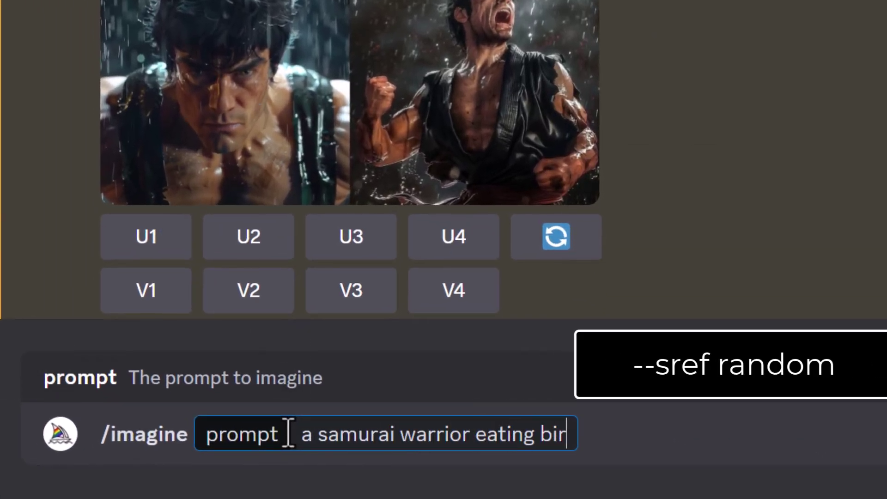
pyautogui.write('thday cake --sref')
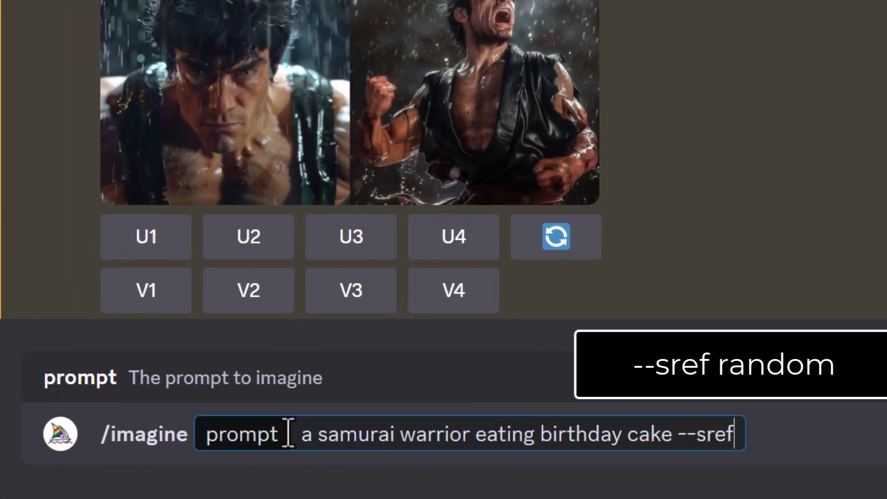
pyautogui.write(' random')
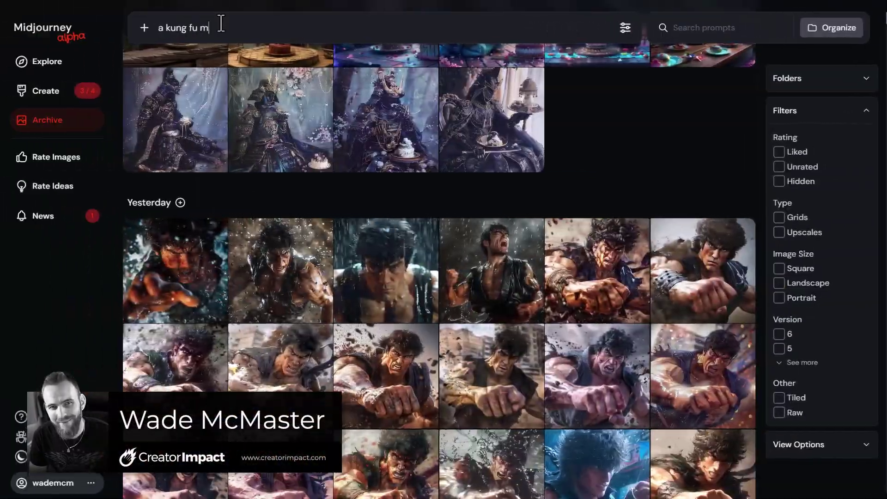
# Generate 'a kung fu master eating pizza --sref random' and browse all four results full size
pyautogui.write('aster eat')
pyautogui.write('ing pizza ')
pyautogui.write('--sre')
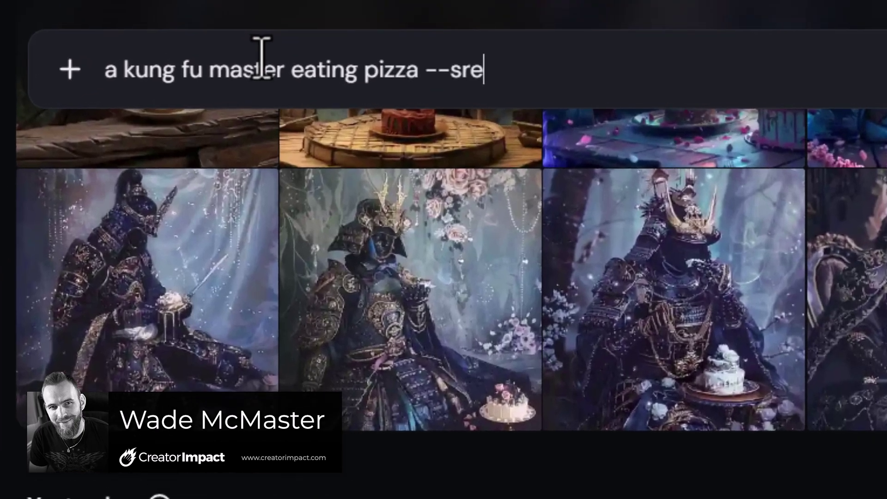
pyautogui.write('f random')
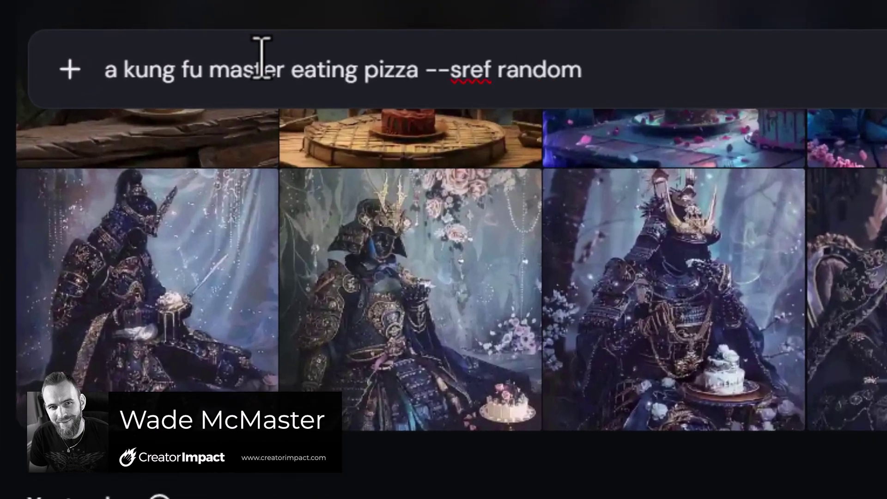
pyautogui.press('Return')
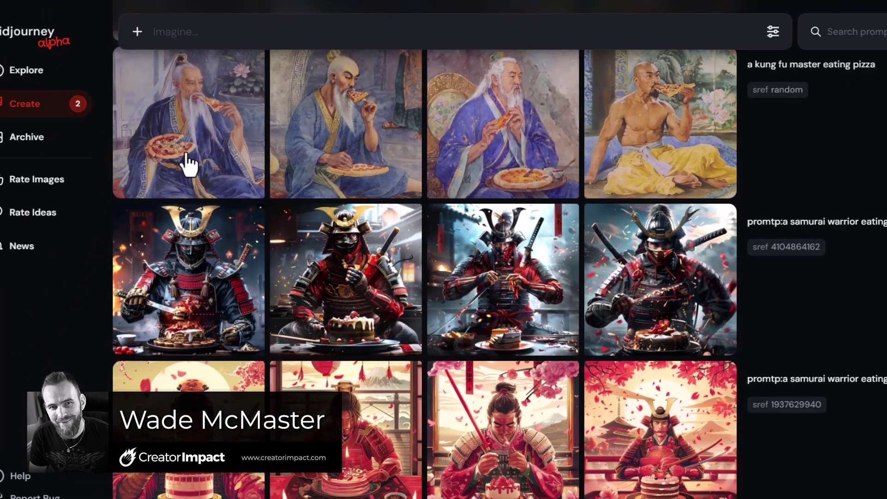
pyautogui.click(184, 166)
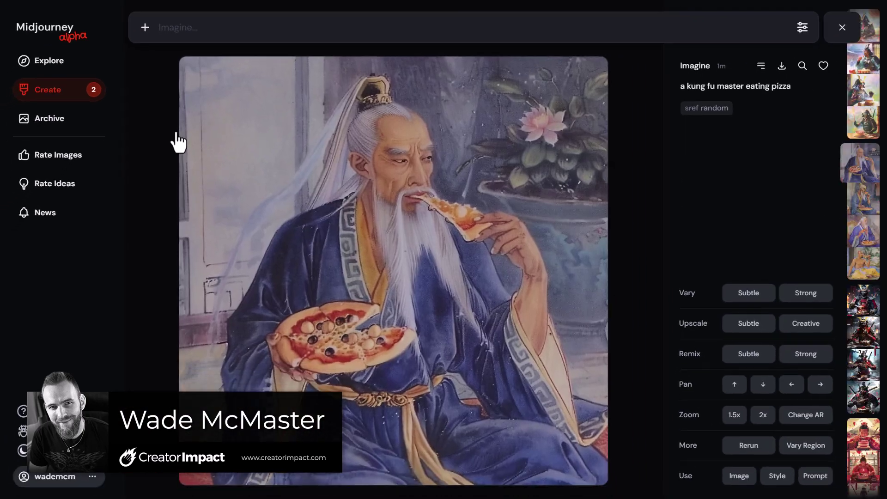
pyautogui.press('Right')
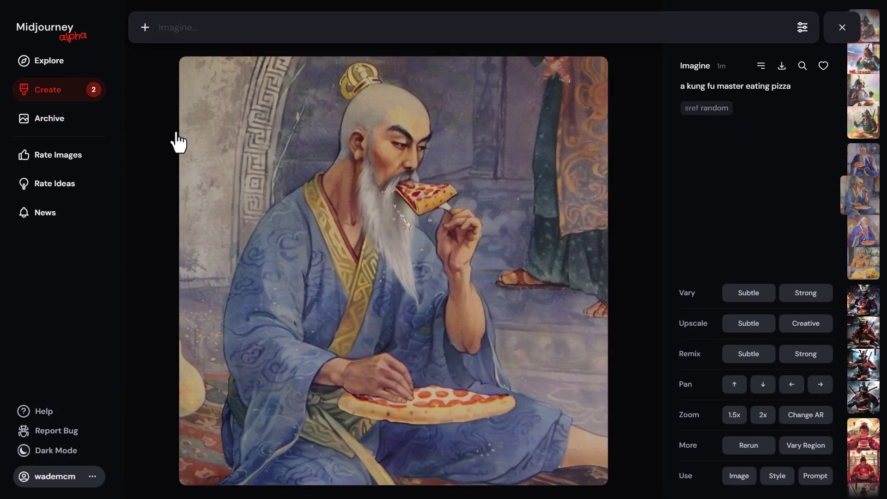
pyautogui.press('Right')
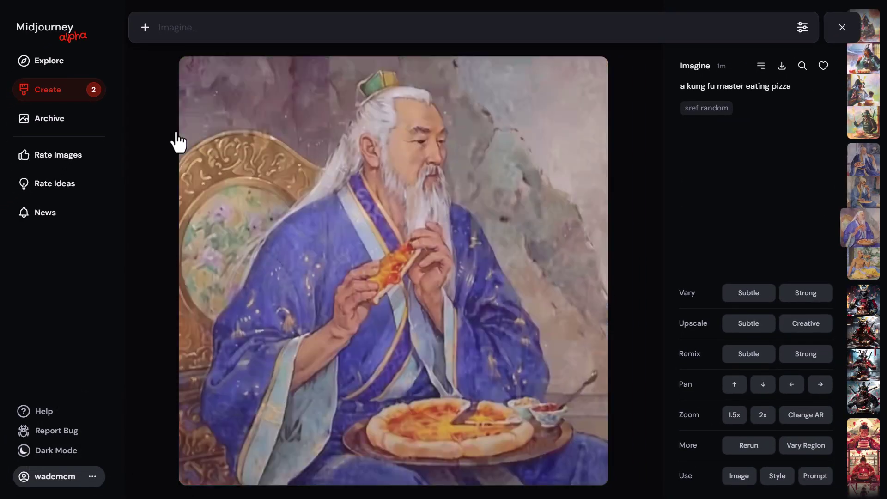
pyautogui.press('Right')
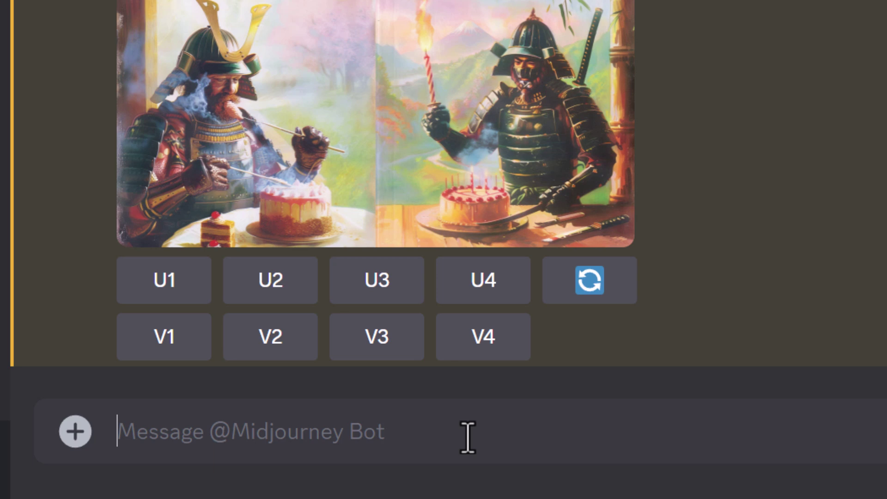
pyautogui.write('--')
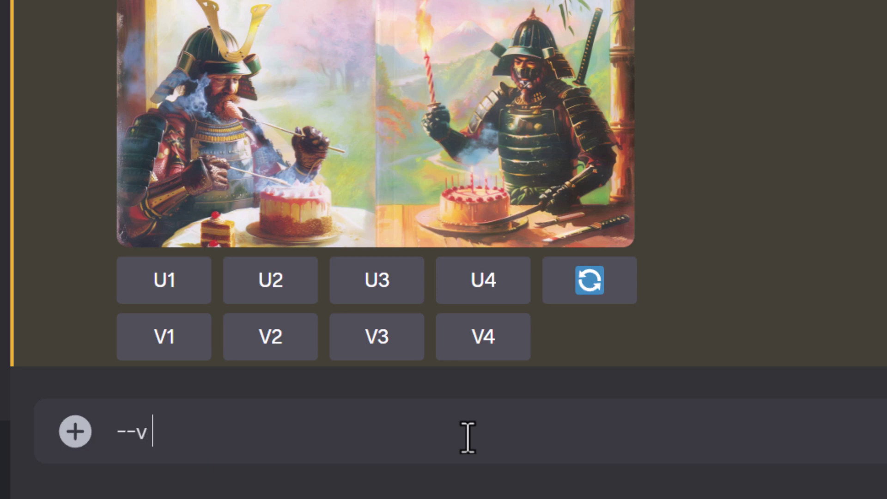
pyautogui.write('v')
pyautogui.press('BackSpace')
pyautogui.press('BackSpace')
pyautogui.press('BackSpace')
pyautogui.press('BackSpace')
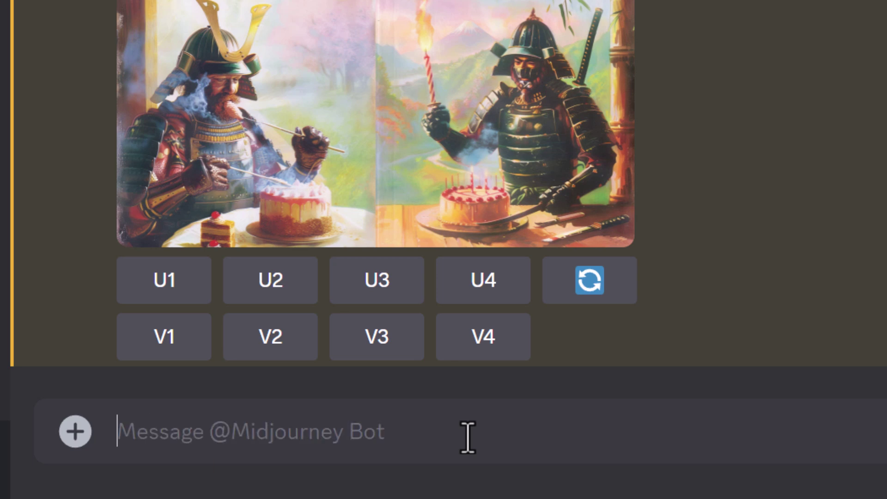
pyautogui.write('/settings')
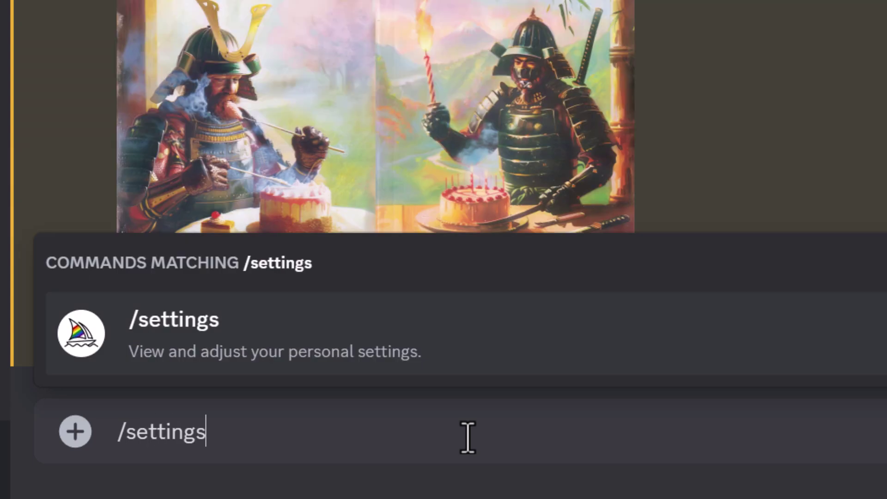
pyautogui.press('Return')
pyautogui.press('Return')
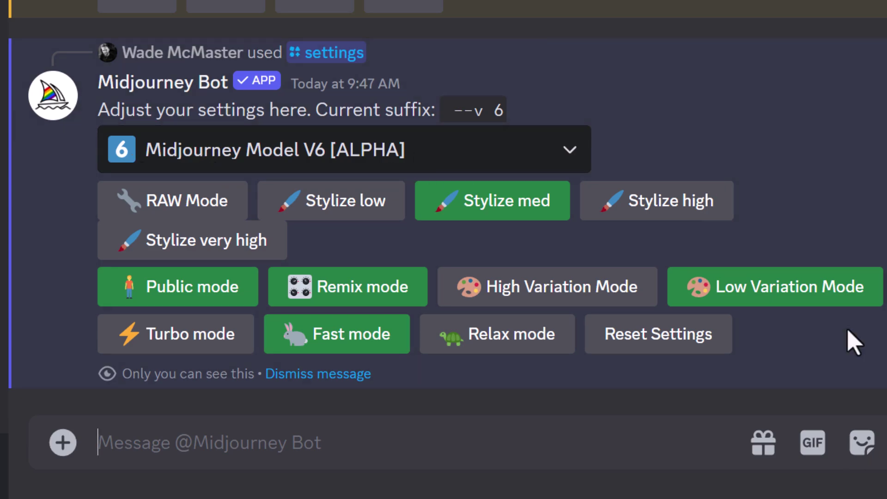
pyautogui.scroll(15, 854, 344)
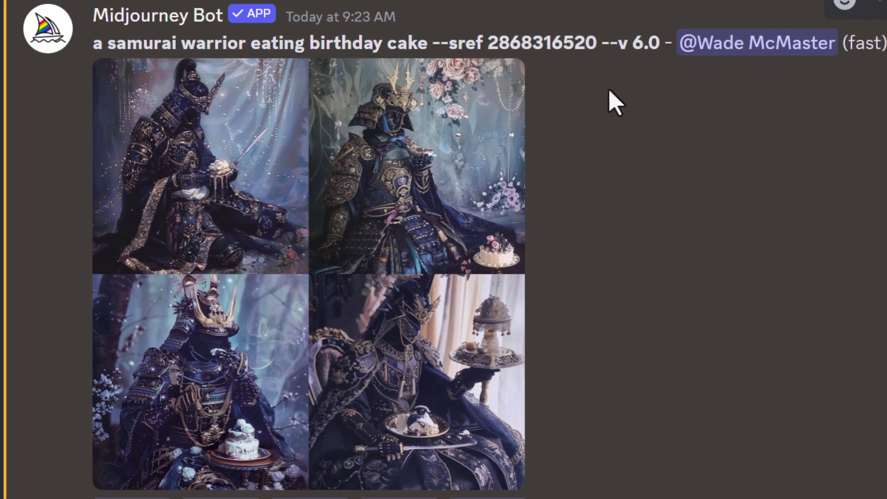
pyautogui.moveTo(591, 44); pyautogui.dragTo(488, 43)
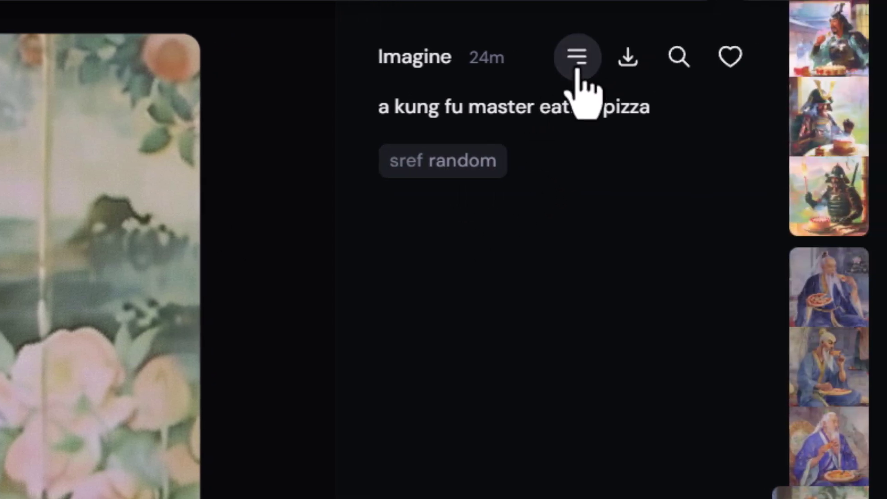
# Copy the Job ID of the kung fu master pizza image from its Copy menu
pyautogui.click(577, 69)
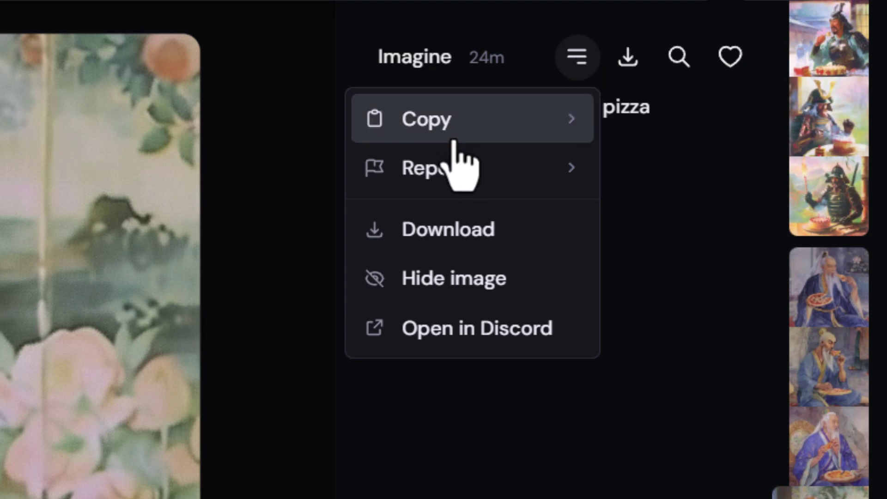
pyautogui.moveTo(453, 139)
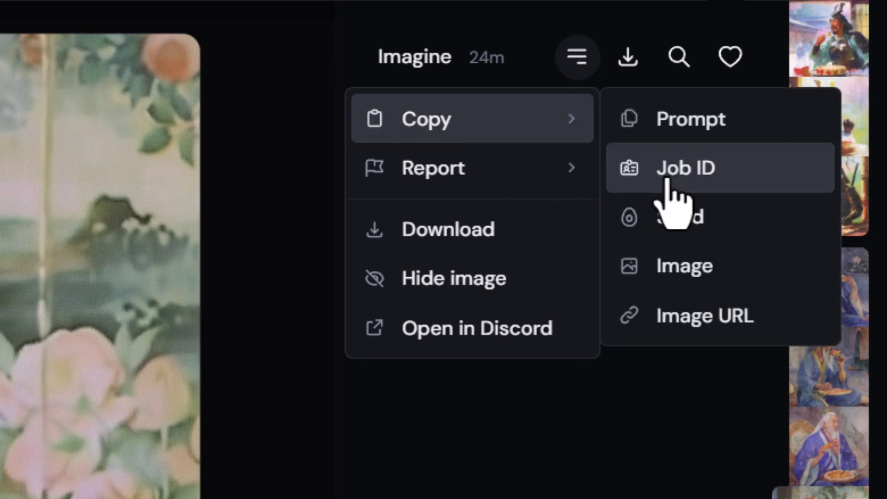
pyautogui.click(715, 172)
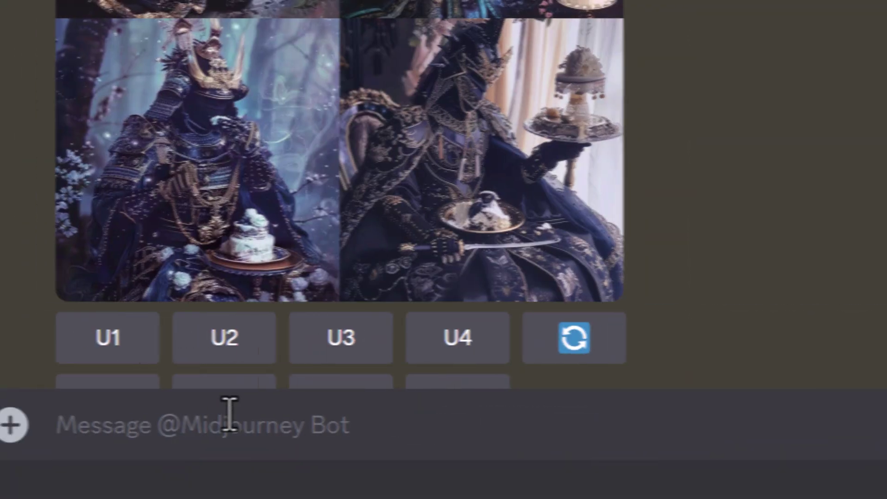
# Run /show with the pasted job ID to bring the kung fu pizza job into Discord
pyautogui.write('/show')
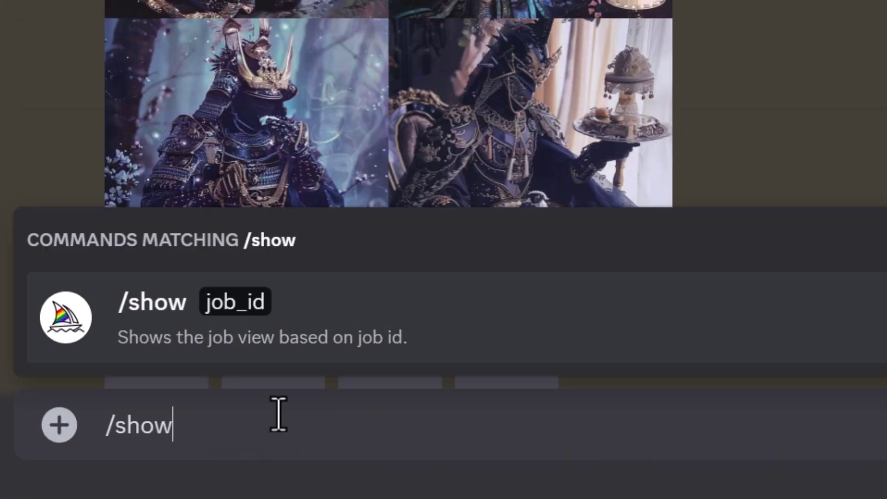
pyautogui.press('Return')
pyautogui.hotkey('ctrl', 'v')
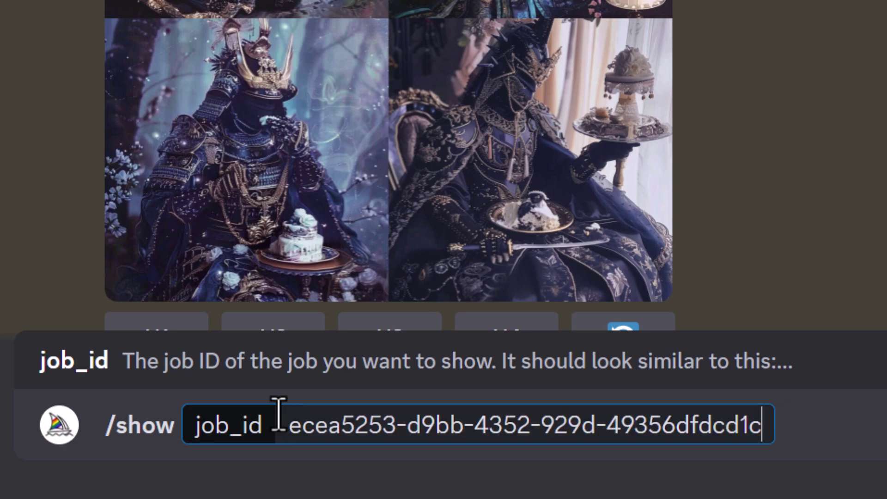
pyautogui.press('Return')
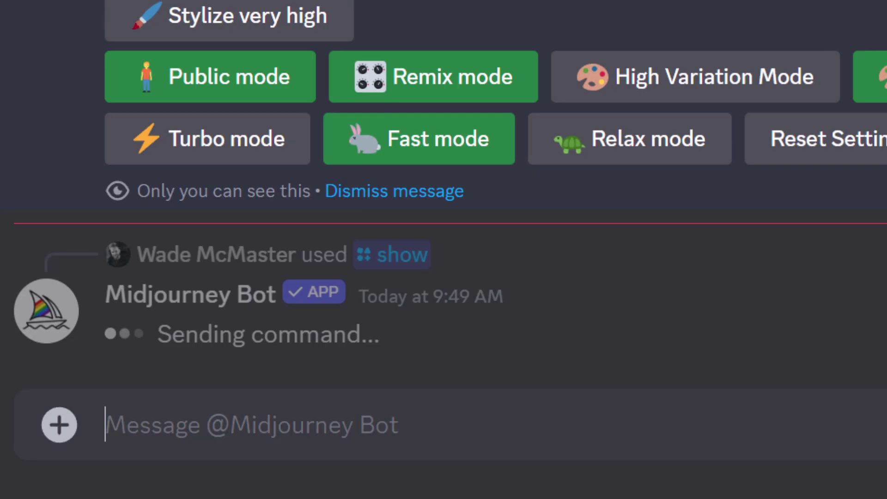
pyautogui.moveTo(517, 62); pyautogui.dragTo(656, 62)
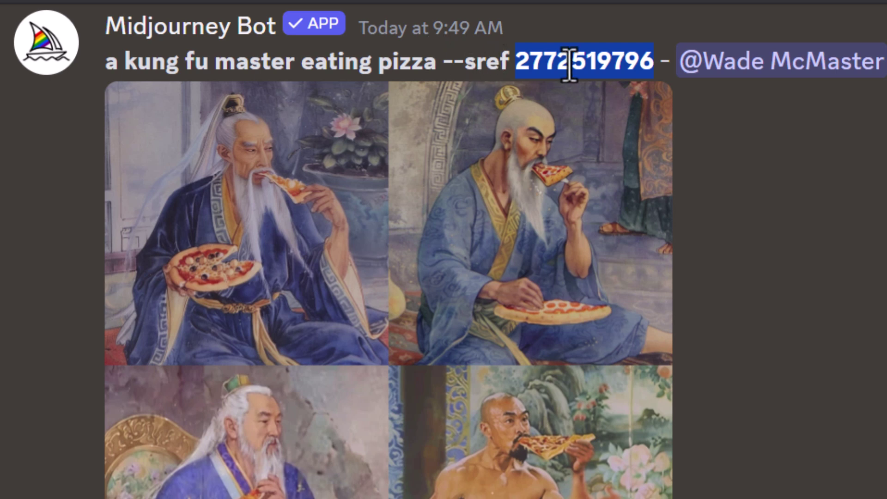
pyautogui.keyDown('shift'); pyautogui.click(443, 69); pyautogui.keyUp('shift')
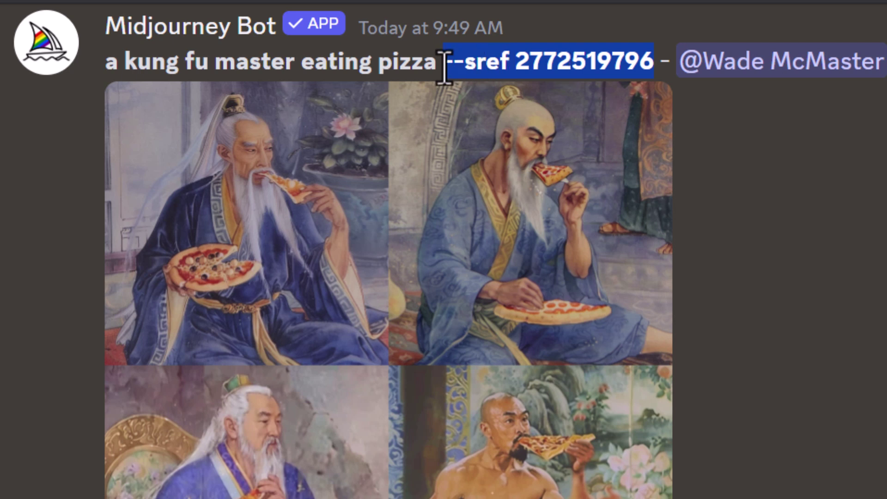
pyautogui.rightClick(579, 53)
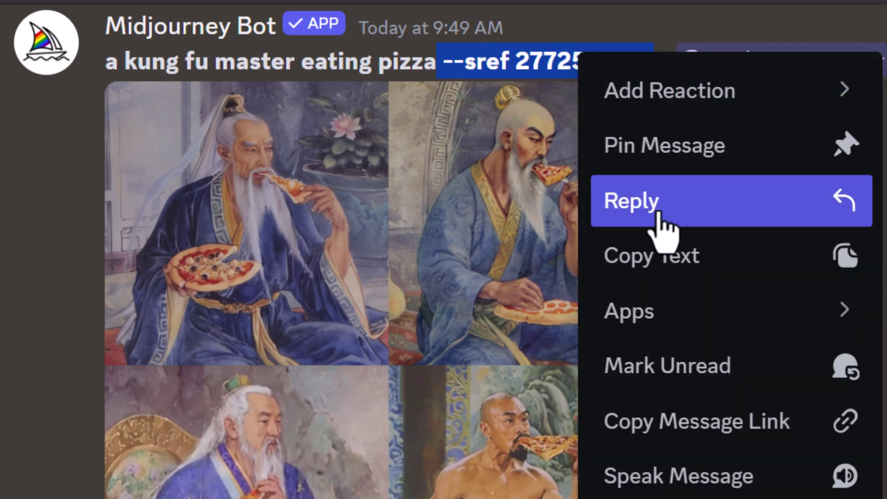
pyautogui.click(661, 266)
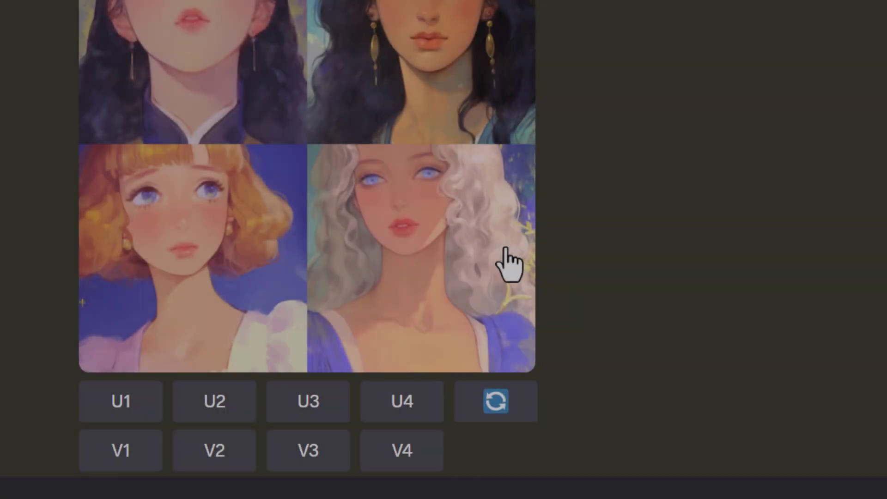
pyautogui.scroll(3, 510, 257)
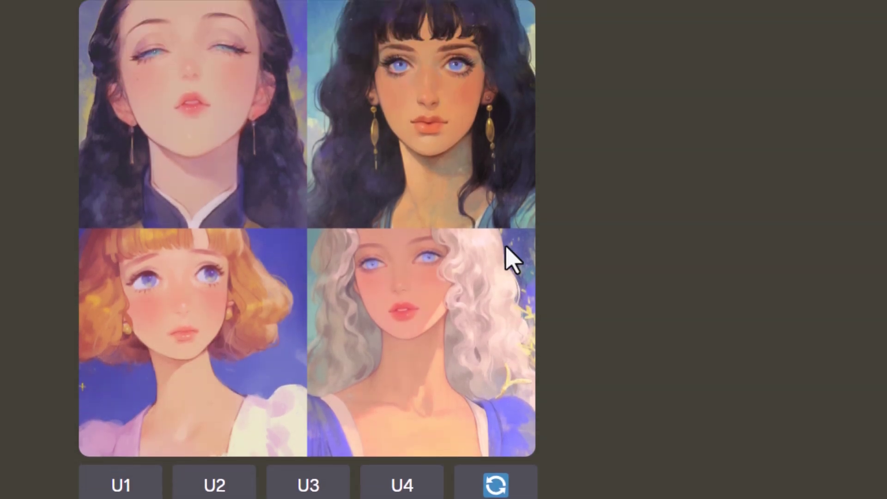
pyautogui.moveTo(394, 48); pyautogui.dragTo(283, 49)
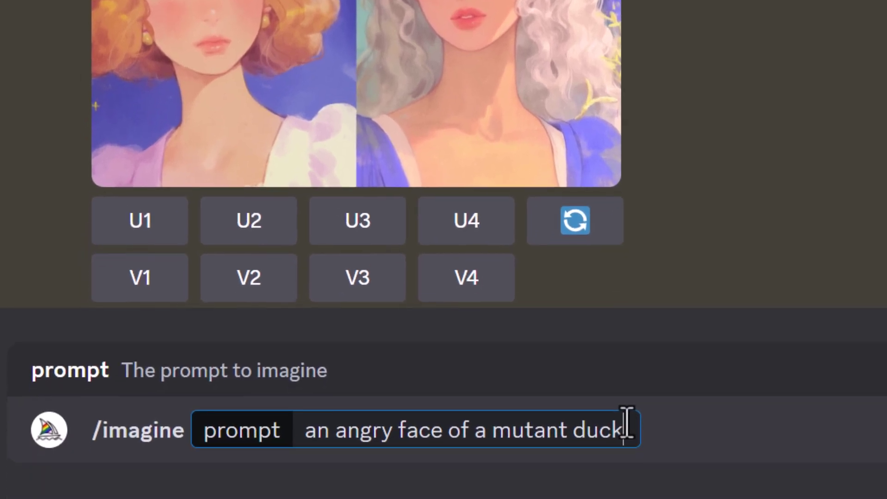
pyautogui.write('--sref ')
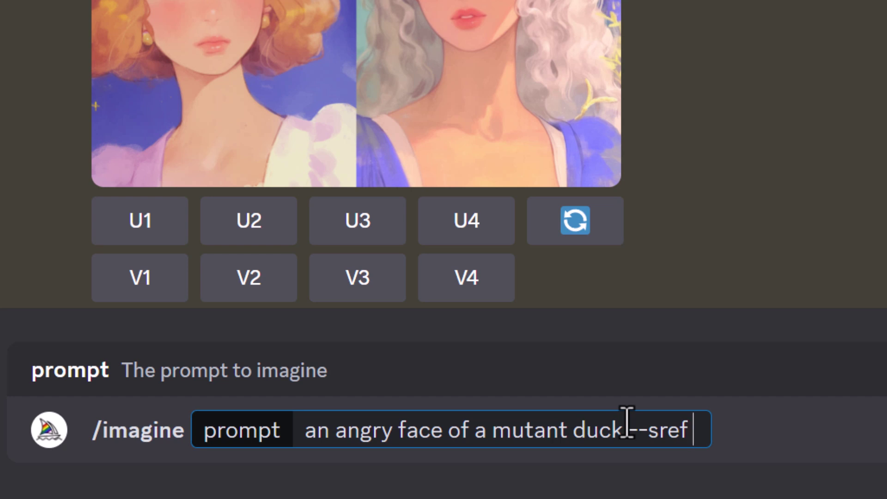
pyautogui.write('1')
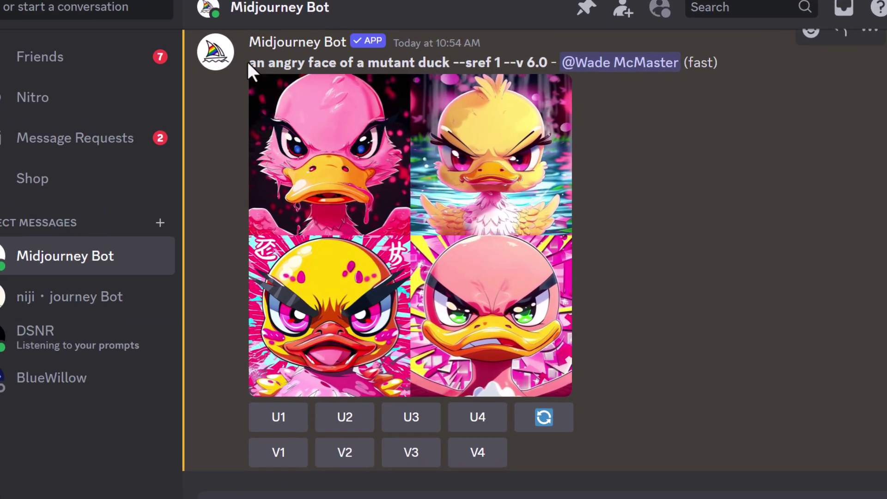
# Highlight the wording of the angry mutant duck prompt
pyautogui.moveTo(247, 60); pyautogui.dragTo(396, 31)
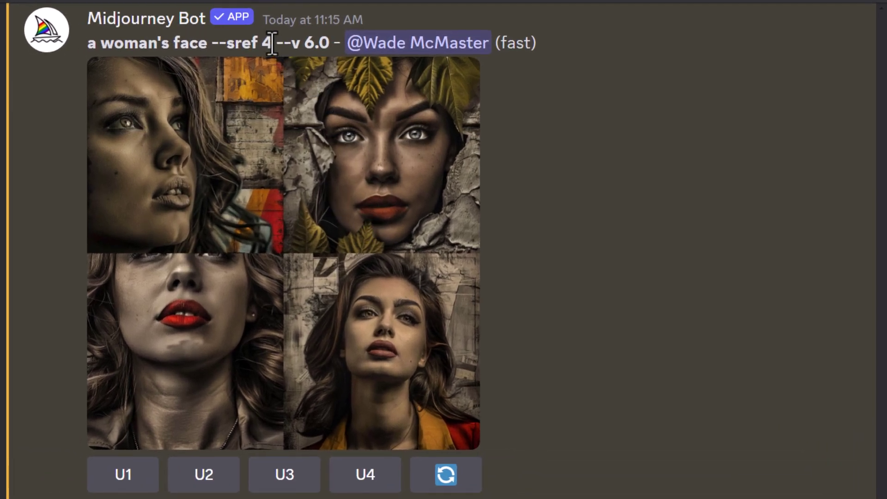
# Point out '--sref 4' in the woman's face prompt, then upscale image 2 with U2
pyautogui.moveTo(420, 64); pyautogui.dragTo(389, 67)
pyautogui.moveTo(232, 43); pyautogui.dragTo(227, 44)
pyautogui.click(280, 46)
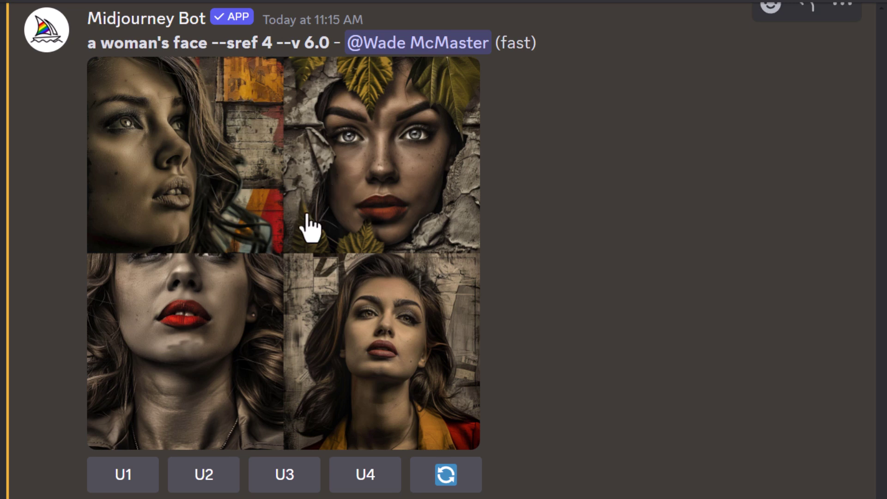
pyautogui.click(208, 471)
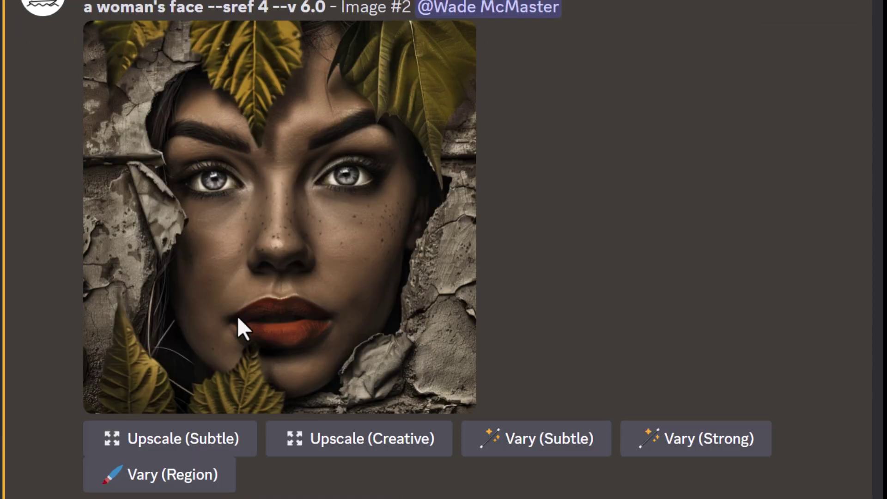
# Lasso the eyes and forehead in Vary (Region), change --sref 4 to 1, and submit
pyautogui.click(178, 478)
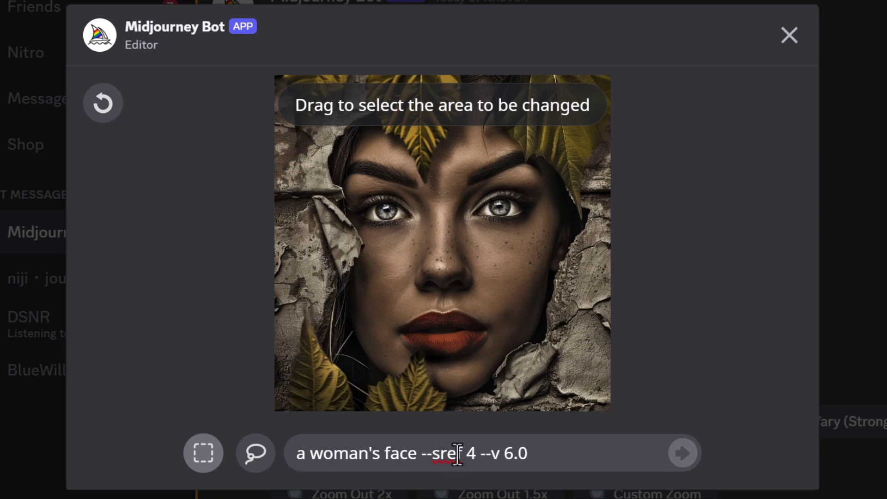
pyautogui.click(256, 461)
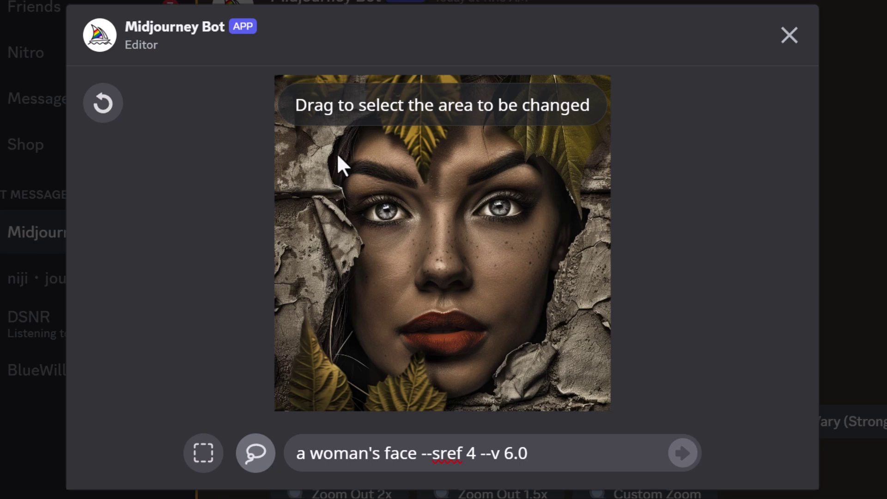
pyautogui.moveTo(337, 156); pyautogui.dragTo(393, 152)
pyautogui.moveTo(452, 161)
pyautogui.mouseDown()
pyautogui.moveTo(541, 144)
pyautogui.moveTo(567, 179)
pyautogui.moveTo(564, 224)
pyautogui.moveTo(552, 248)
pyautogui.moveTo(515, 265)
pyautogui.moveTo(422, 248)
pyautogui.moveTo(387, 258)
pyautogui.moveTo(354, 249)
pyautogui.mouseUp()
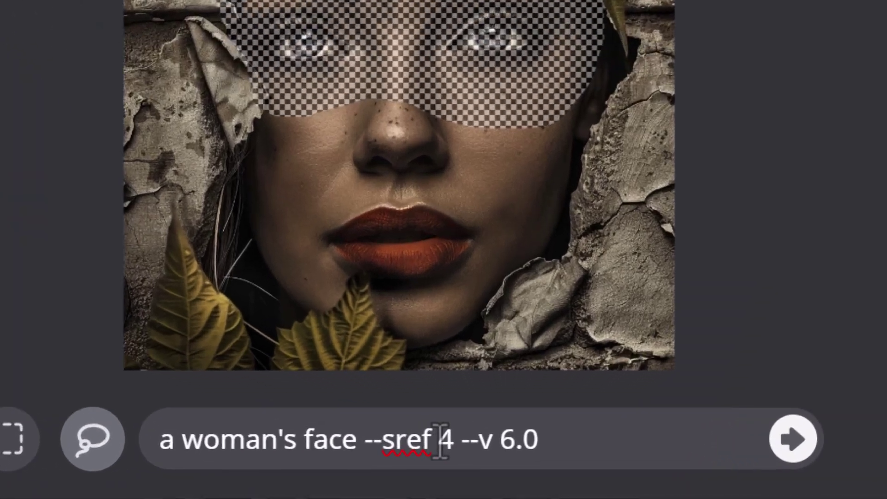
pyautogui.doubleClick(471, 453)
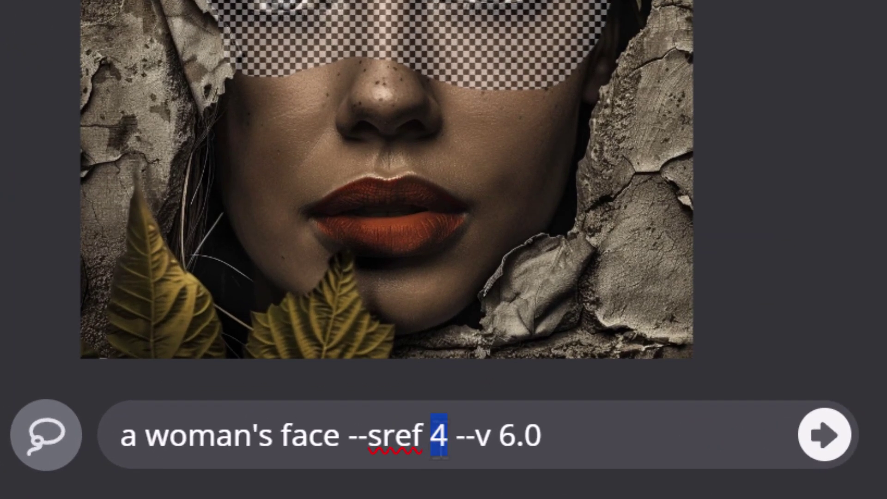
pyautogui.write('1')
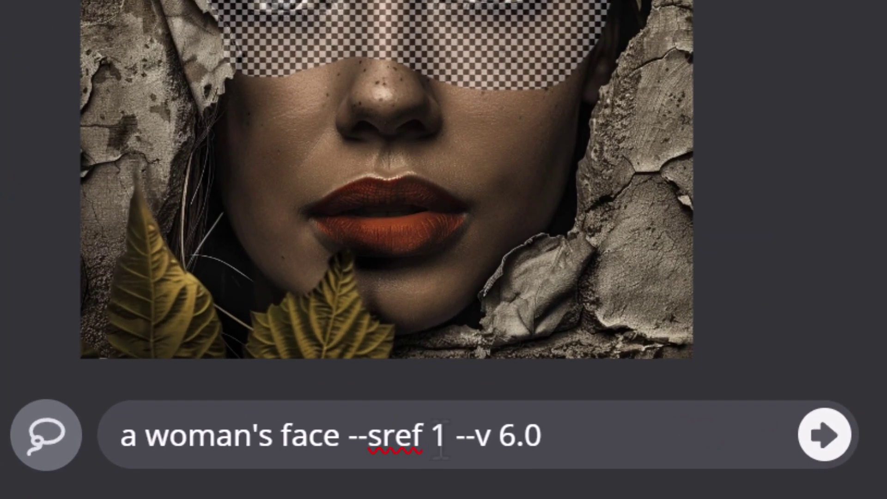
pyautogui.click(814, 446)
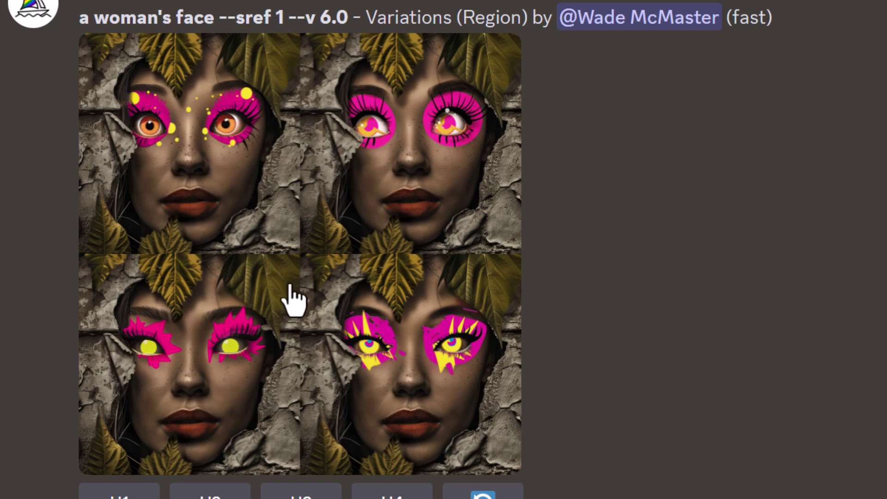
# Upscale variation 4 (U4), the one with spiky pink and yellow eye makeup
pyautogui.click(396, 485)
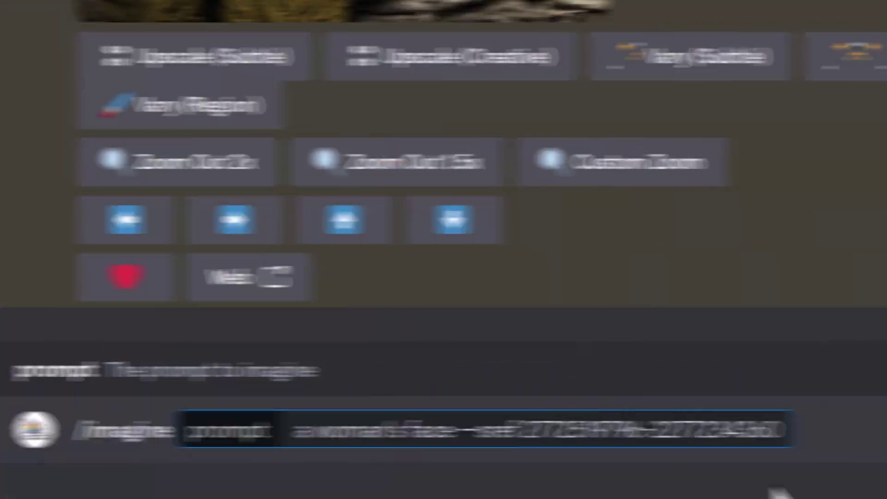
pyautogui.moveTo(808, 433); pyautogui.dragTo(552, 430)
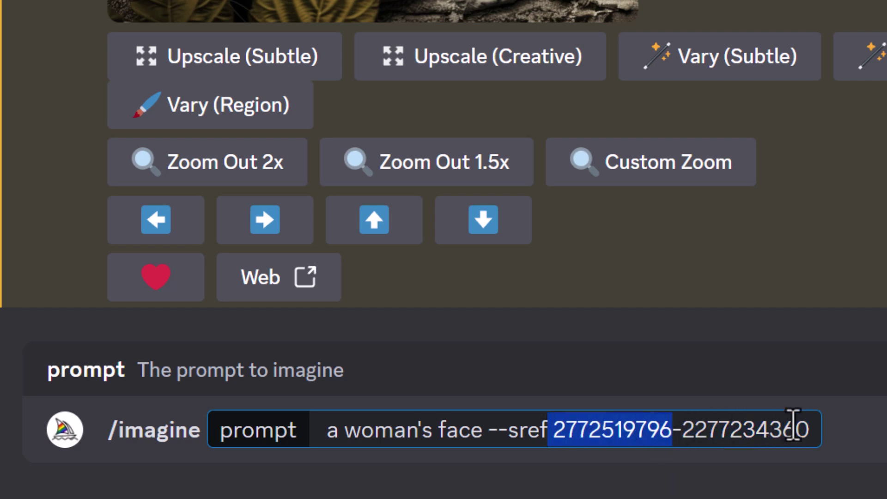
pyautogui.click(807, 430)
pyautogui.press('Return')
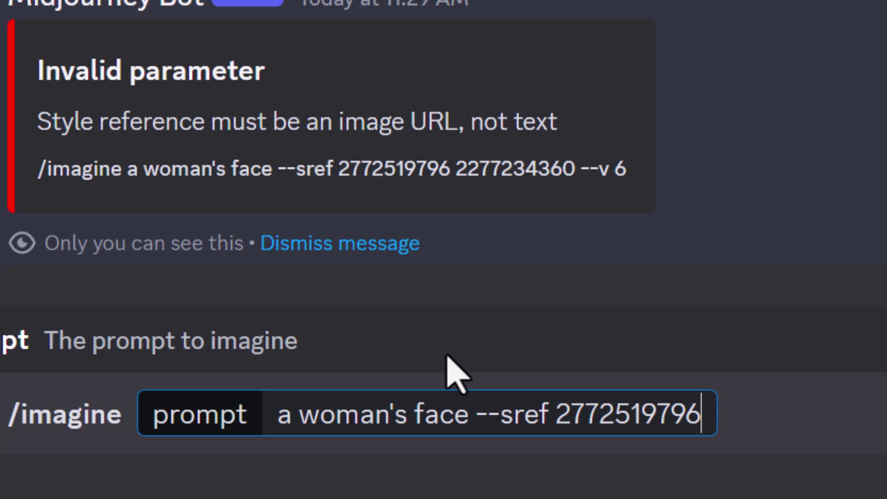
pyautogui.write('--sv ')
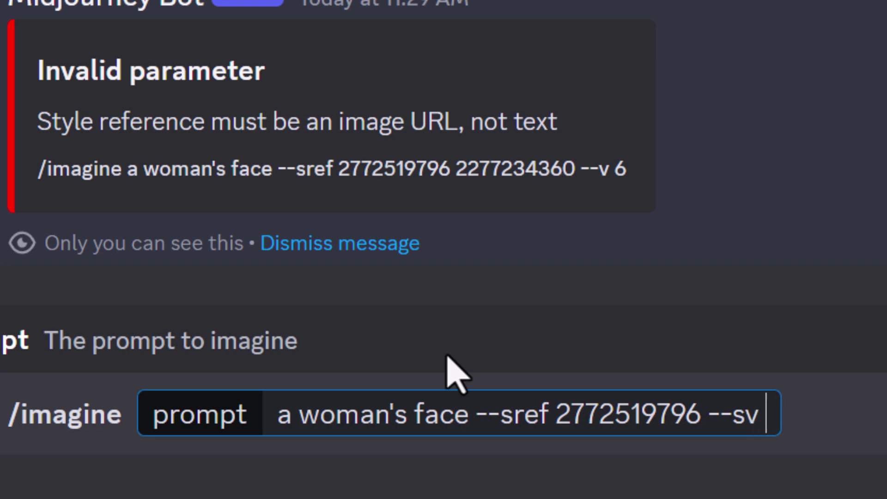
pyautogui.write('3')
pyautogui.press('Return')
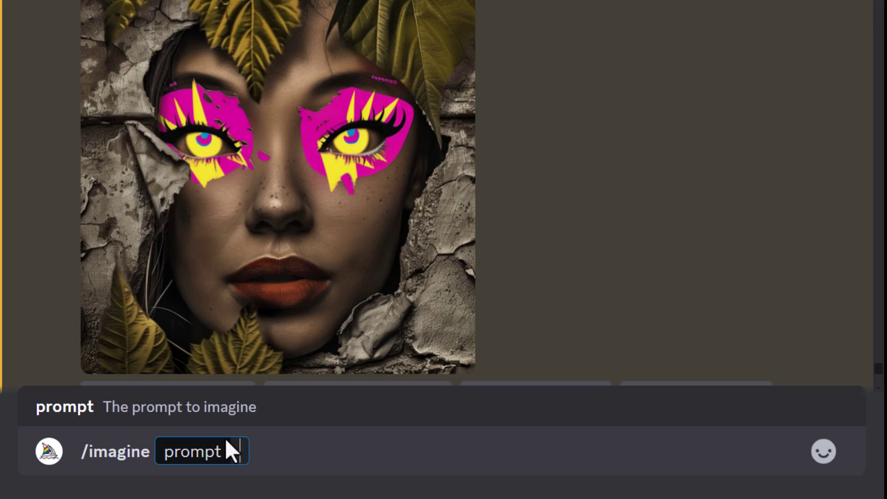
# Submit 'a woman's face' with the pasted style code and image link as the style reference
pyautogui.write('a womans fac')
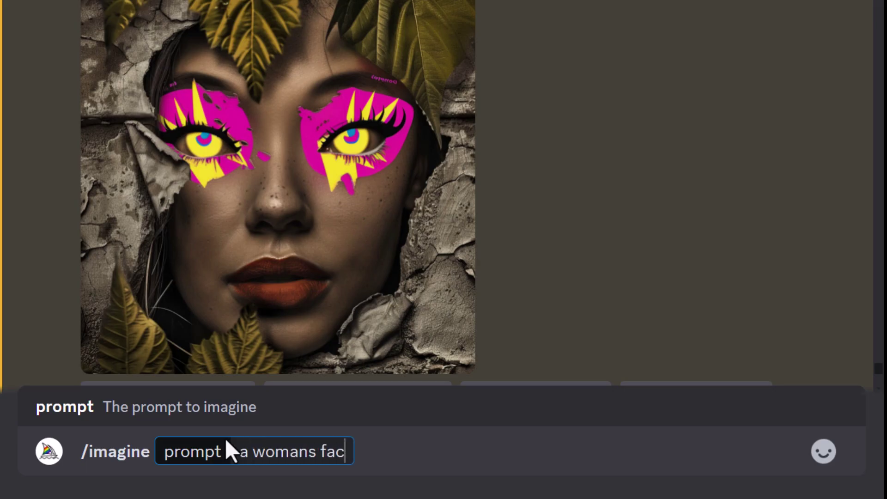
pyautogui.write('e')
pyautogui.hotkey('ctrl', 'v')
pyautogui.hotkey('ctrl', 'v')
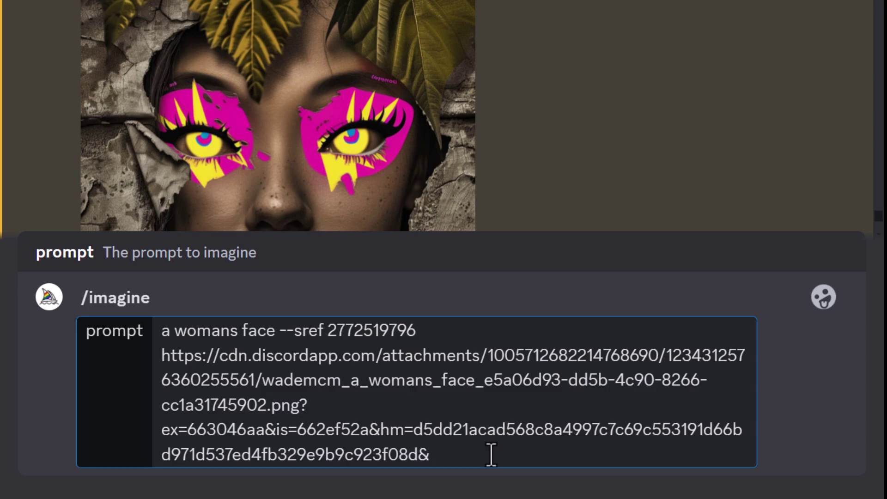
pyautogui.press('Return')
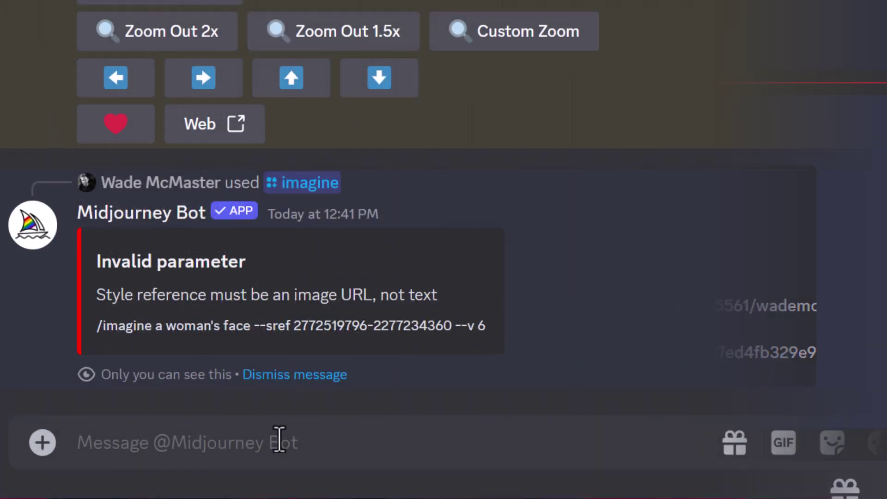
# Generate the basketball-on-the-moon prompt with --sref 999999999 and enlarge the resulting grid
pyautogui.write('/imagi')
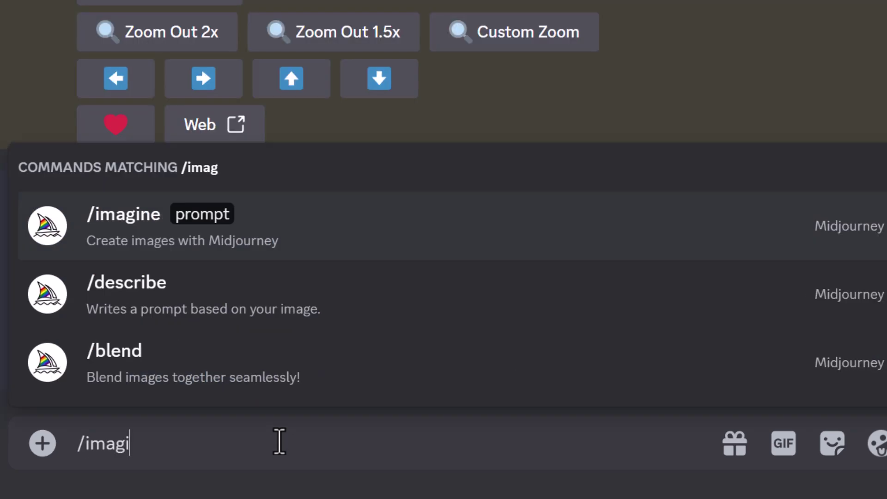
pyautogui.press('Tab')
pyautogui.hotkey('ctrl', 'v')
pyautogui.write('999999999')
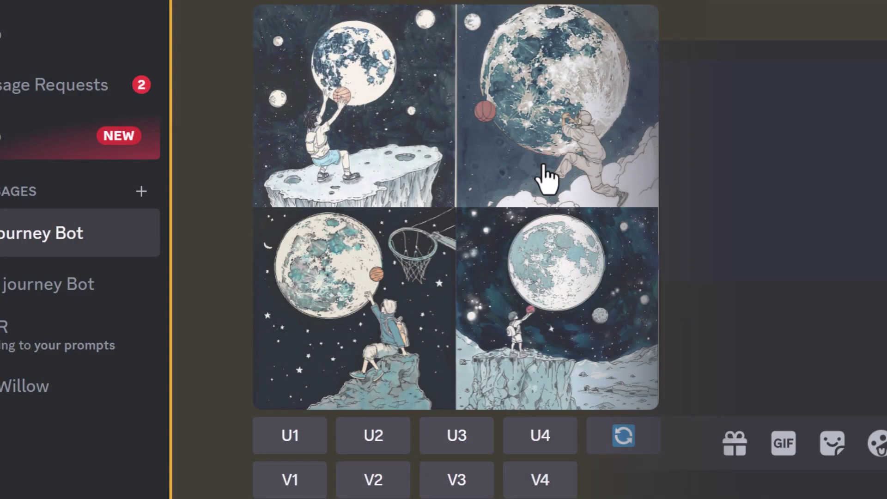
pyautogui.click(544, 178)
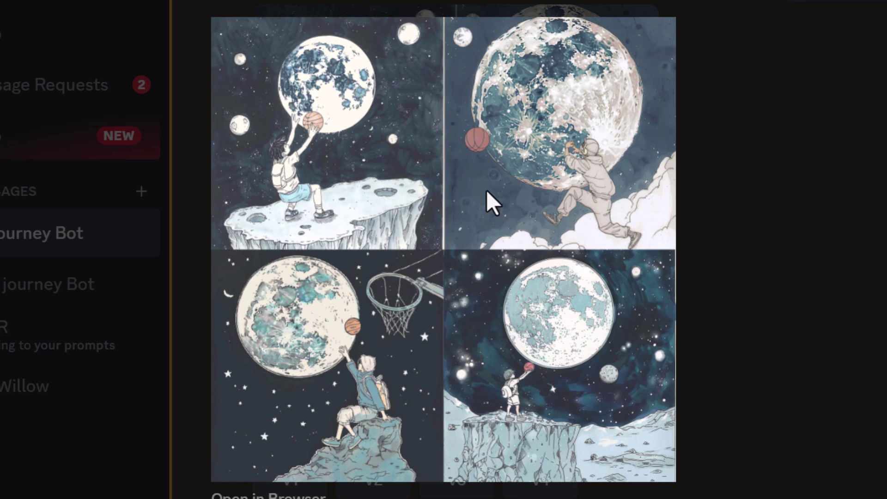
# Close the viewer and submit the basketball-on-the-moon prompt with --sref random --repeat 10
pyautogui.click(714, 130)
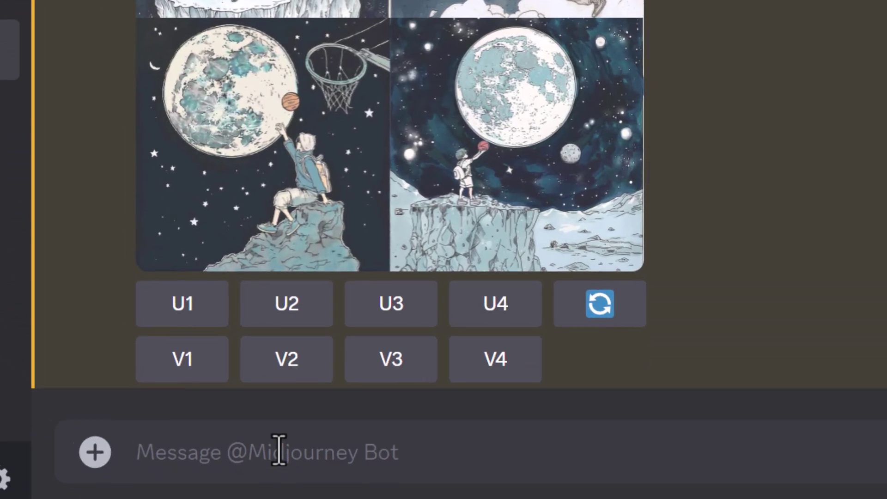
pyautogui.click(259, 427)
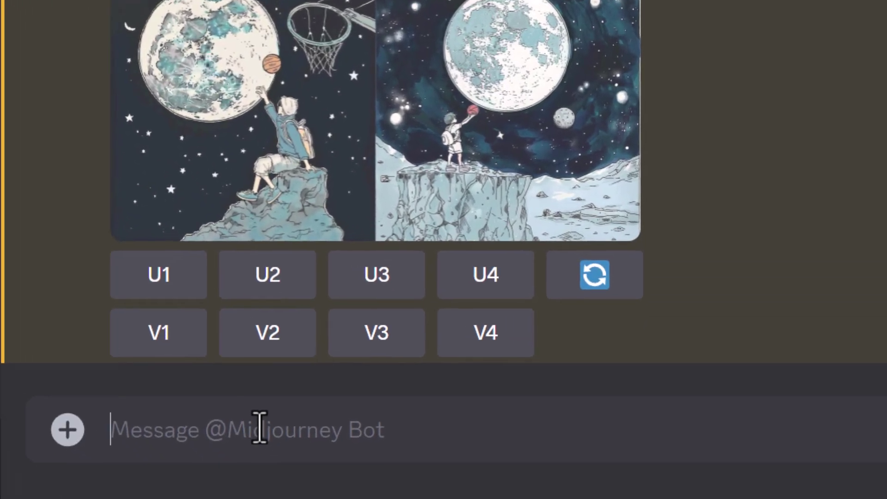
pyautogui.write('/')
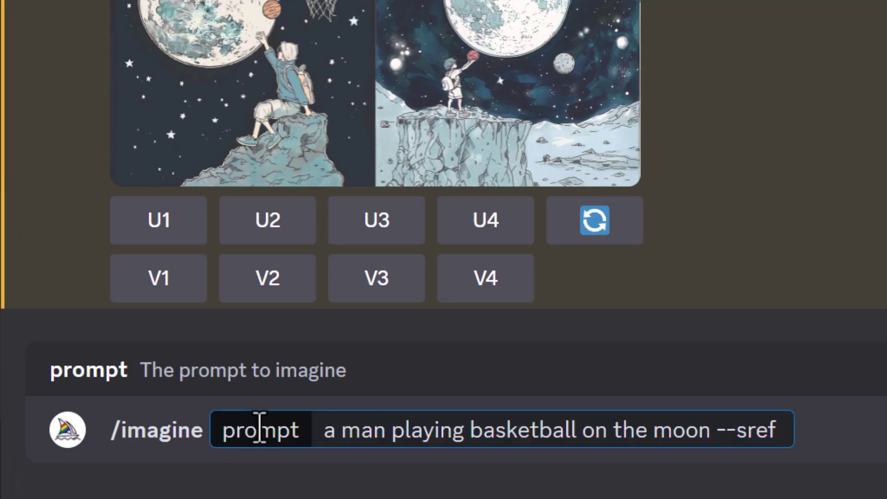
pyautogui.write('random --r')
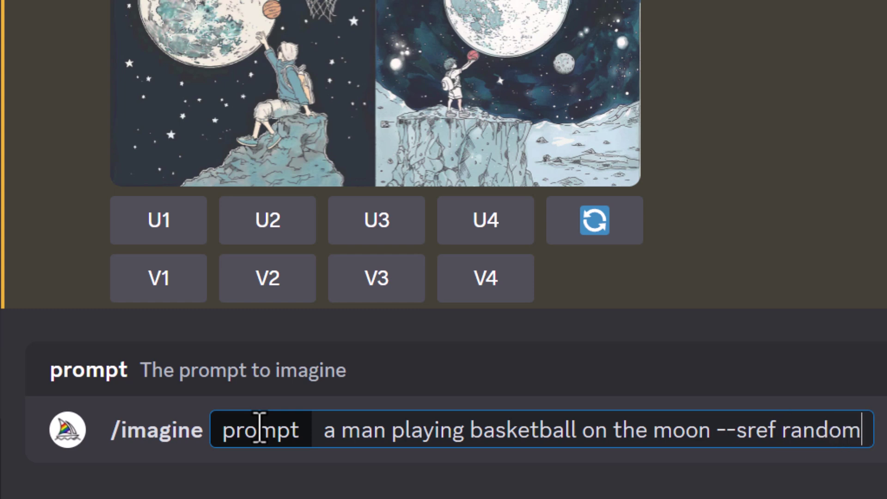
pyautogui.write('epeat 10')
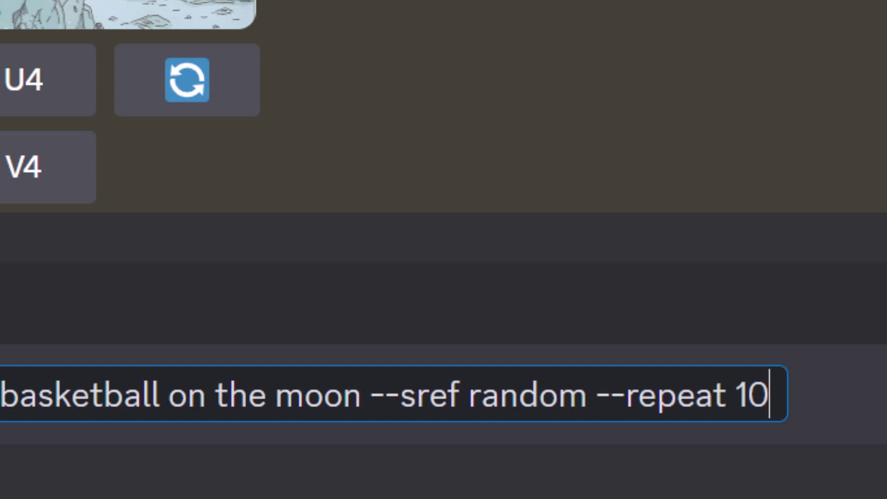
pyautogui.press('Return')
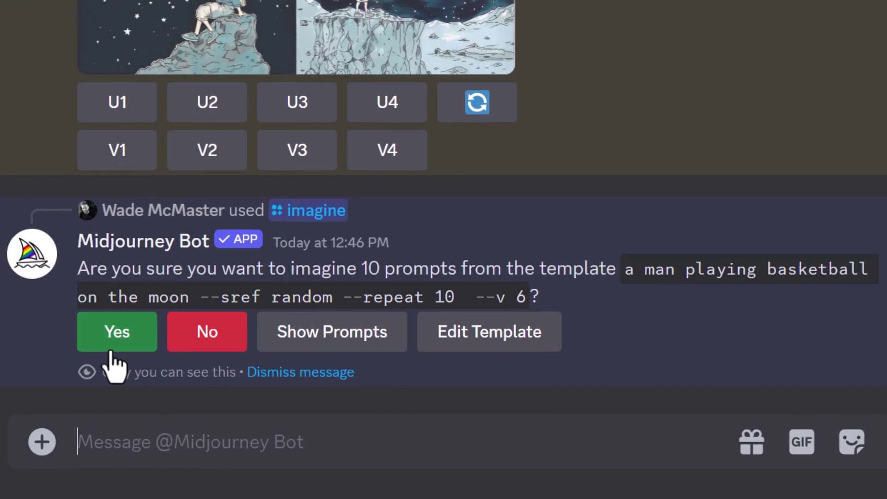
# Approve all ten random-style basketball-on-the-moon jobs
pyautogui.click(130, 344)
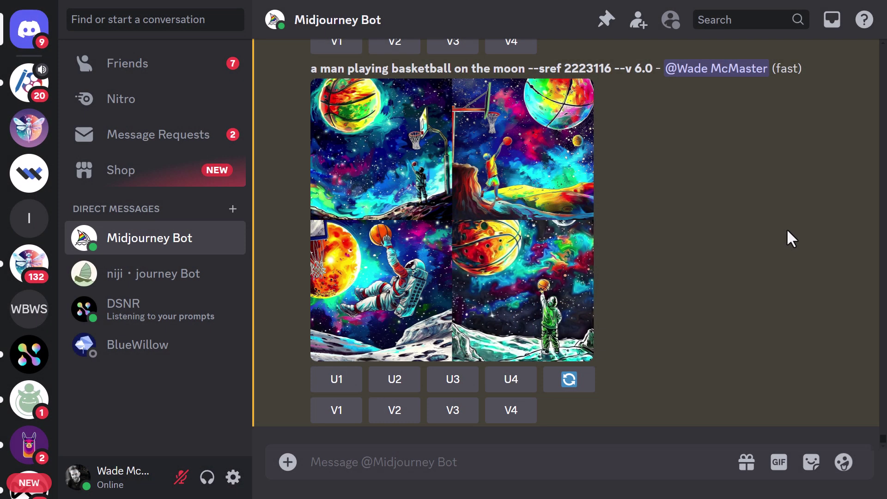
# Copy the link address of the colourful basketball grid's full-size image
pyautogui.click(457, 150)
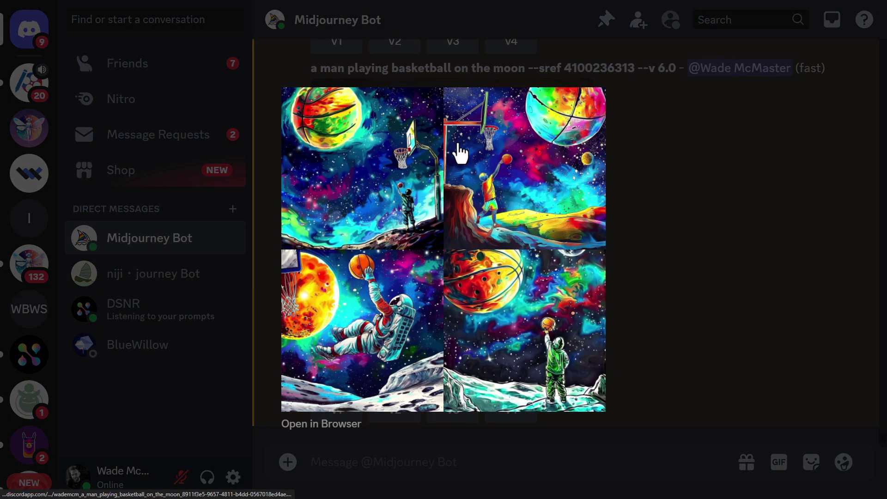
pyautogui.rightClick(306, 425)
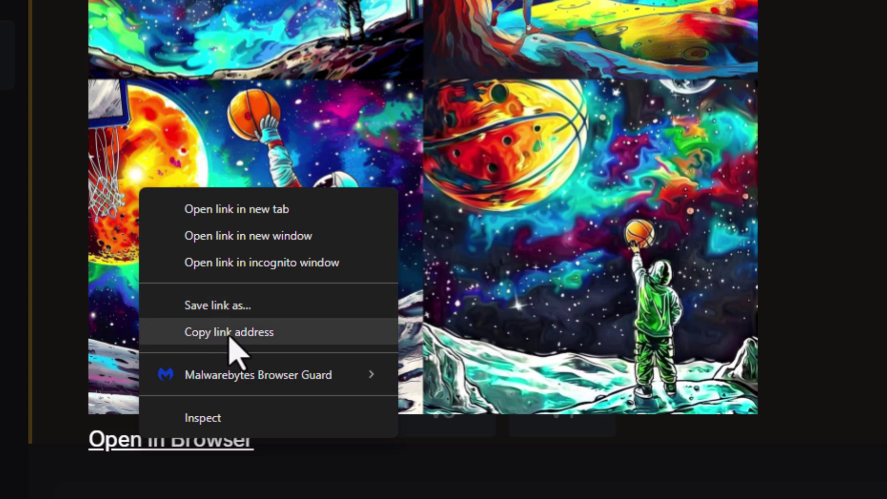
pyautogui.click(248, 342)
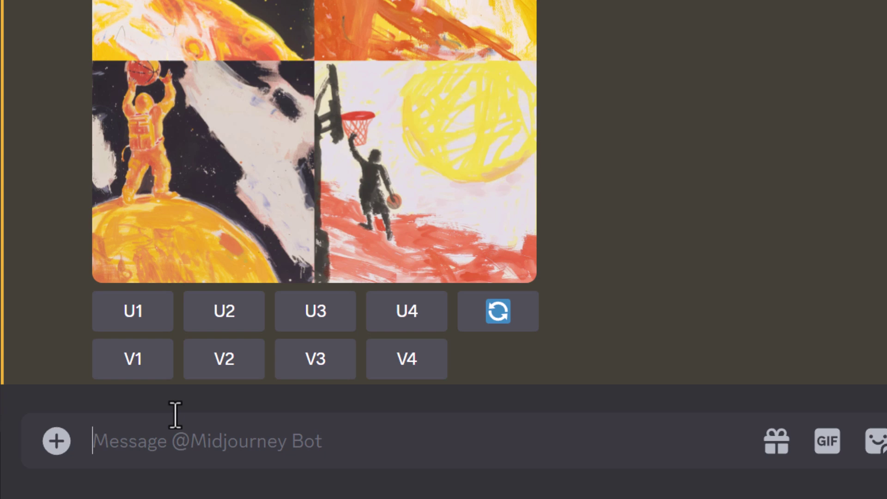
# Submit 'a dog in the park wearing samurai armour' with the copied image link as --sref
pyautogui.write('/imagine')
pyautogui.press('Tab')
pyautogui.write('a dog in the park wearing samurai armour')
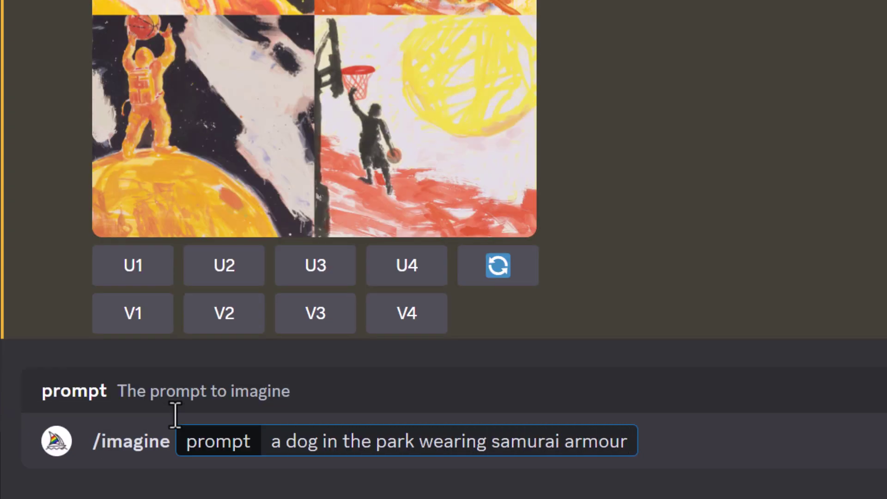
pyautogui.write(' --sref')
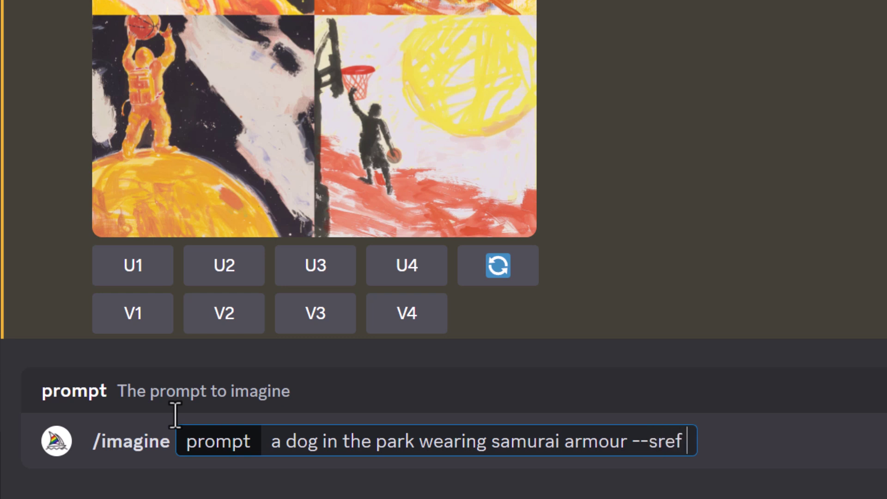
pyautogui.hotkey('ctrl', 'v')
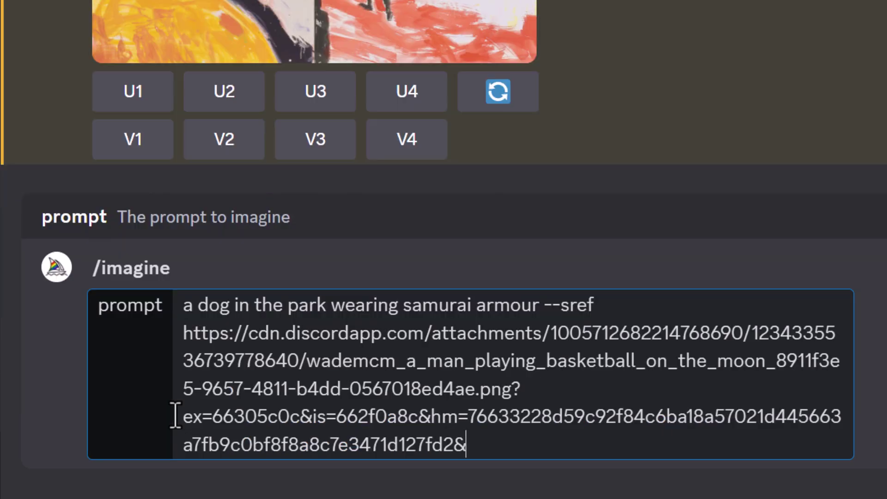
pyautogui.press('Return')
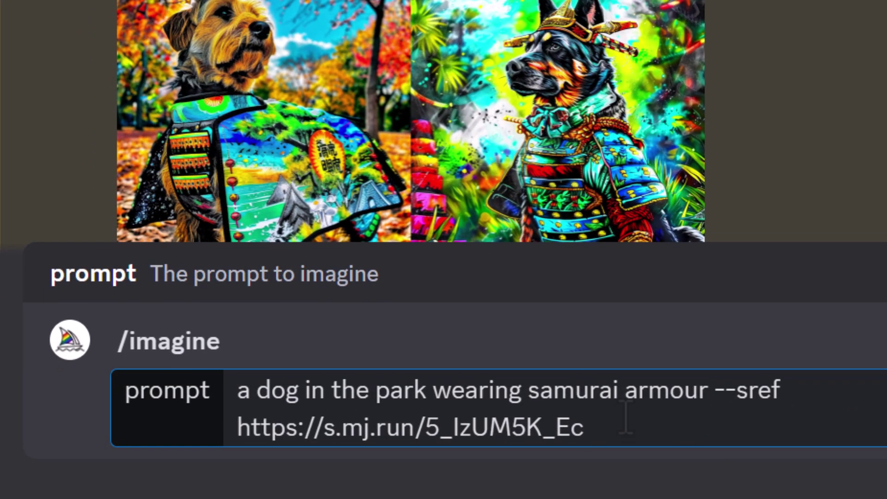
# End the samurai dog prompt with --sv {1,2,3,4} and submit it
pyautogui.write('--sv 1')
pyautogui.press('Left')
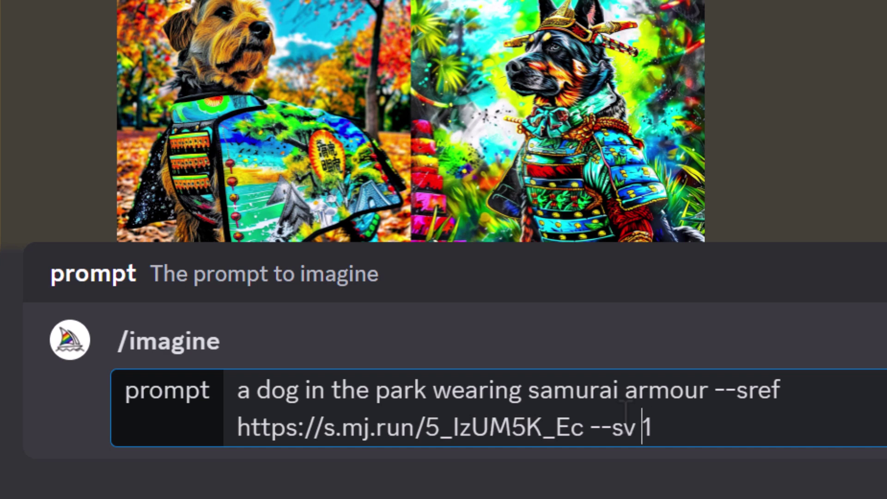
pyautogui.write('{1,2,')
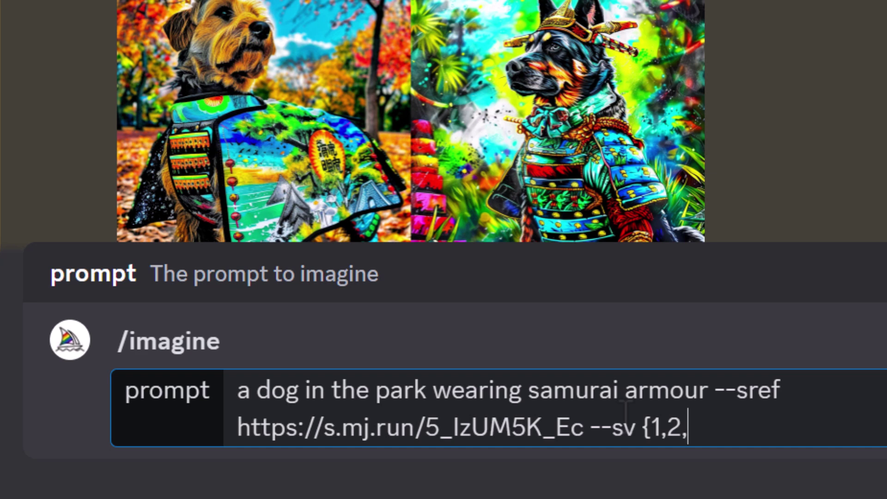
pyautogui.write('3,4')
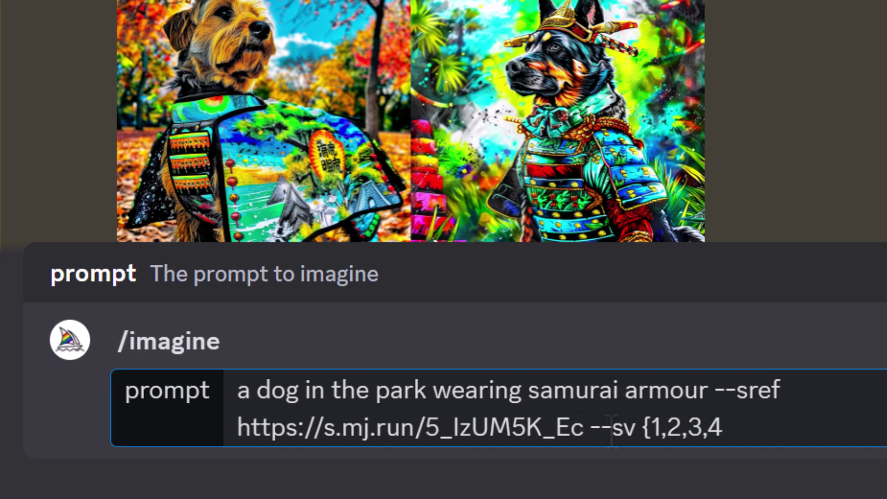
pyautogui.click(642, 426)
pyautogui.click(716, 425)
pyautogui.write('}')
pyautogui.press('Return')
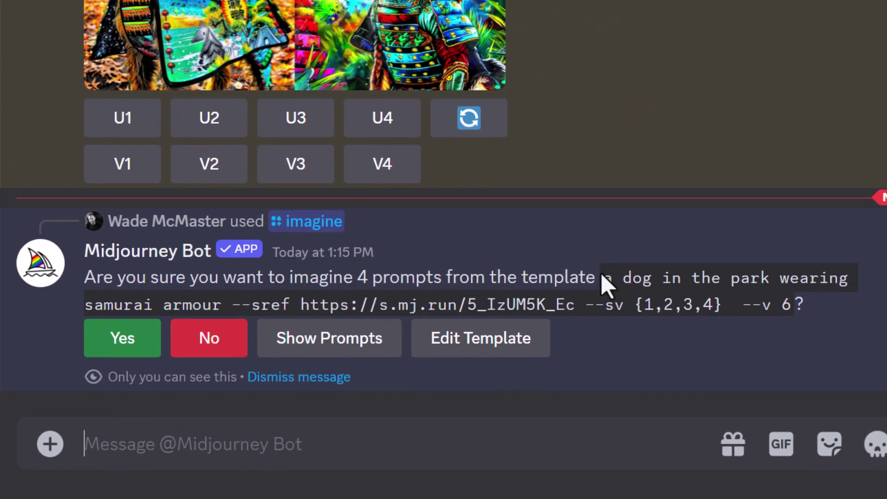
# Confirm the four samurai dog jobs for style versions 1 to 4
pyautogui.click(139, 351)
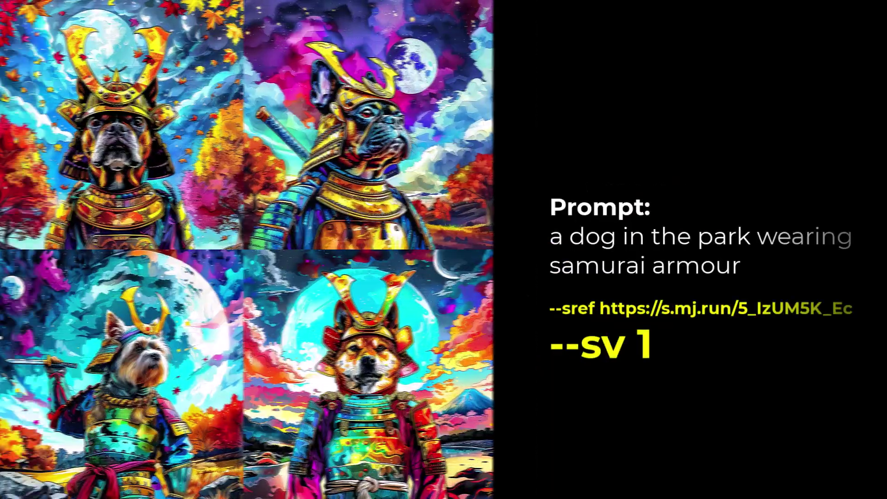